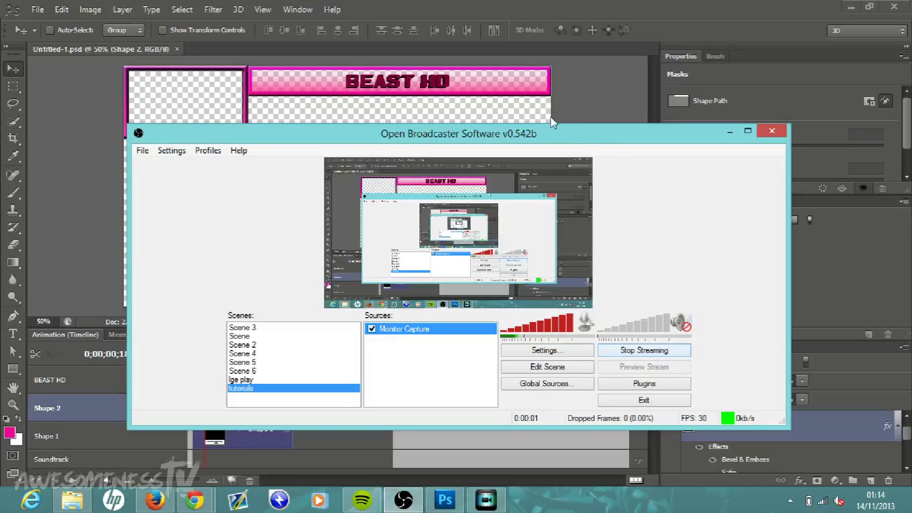
Step: Bring the Photoshop window with the BEAST HD overlay design in front of OBS
{"action": "left_click", "coordinate": [569, 95]}
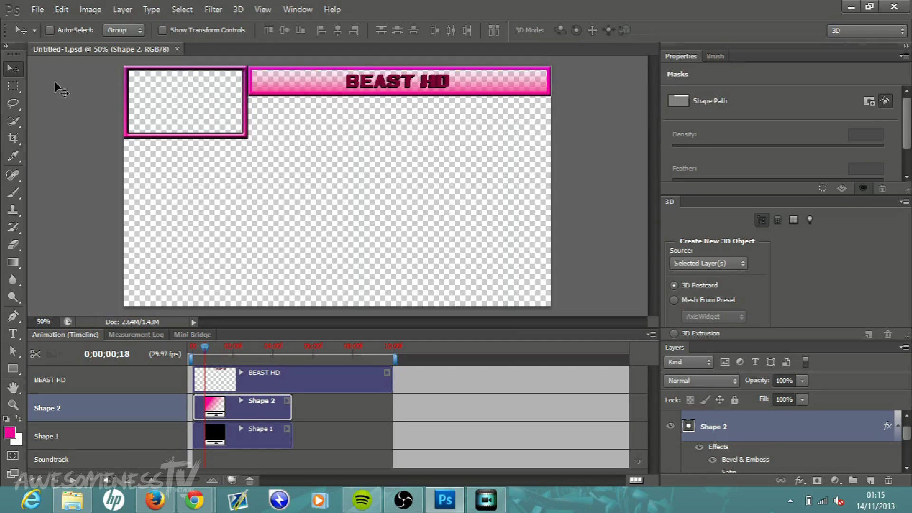
Step: Create a new 1280×720 px document with Transparent background contents
{"action": "left_click", "coordinate": [39, 10]}
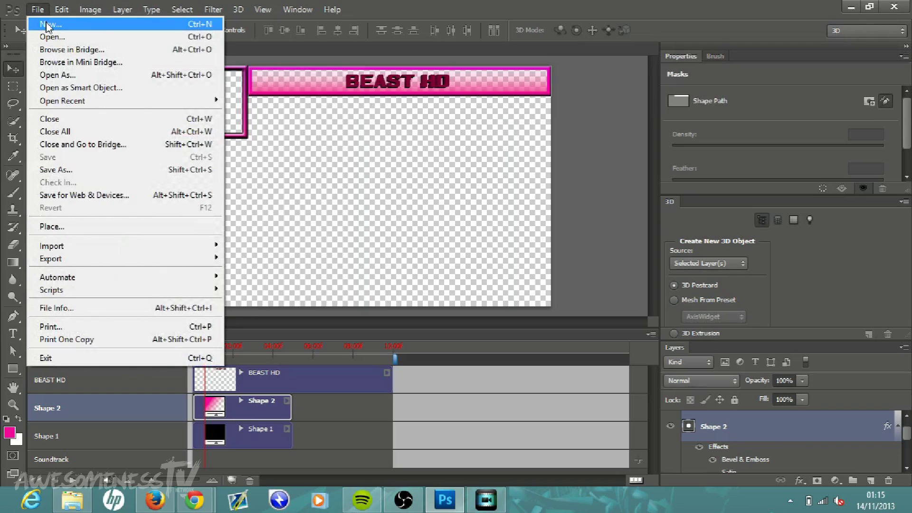
{"action": "left_click", "coordinate": [45, 22]}
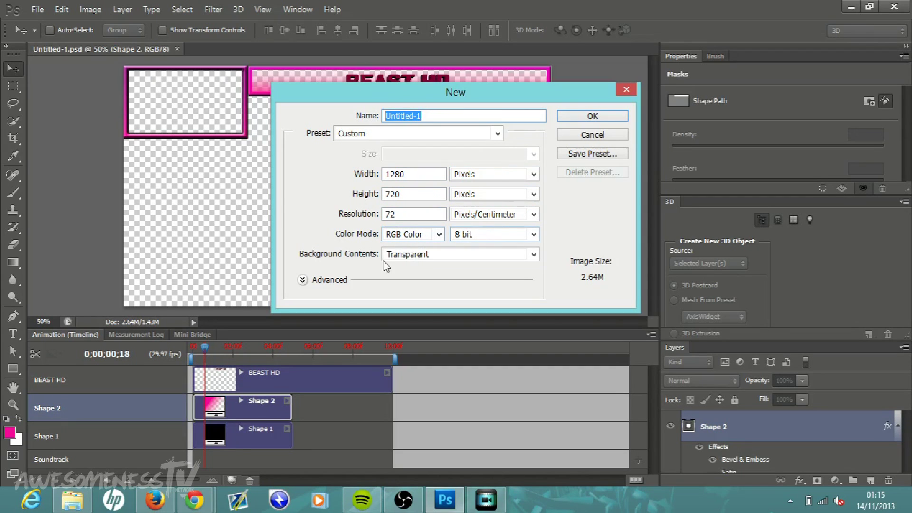
{"action": "left_click", "coordinate": [483, 252]}
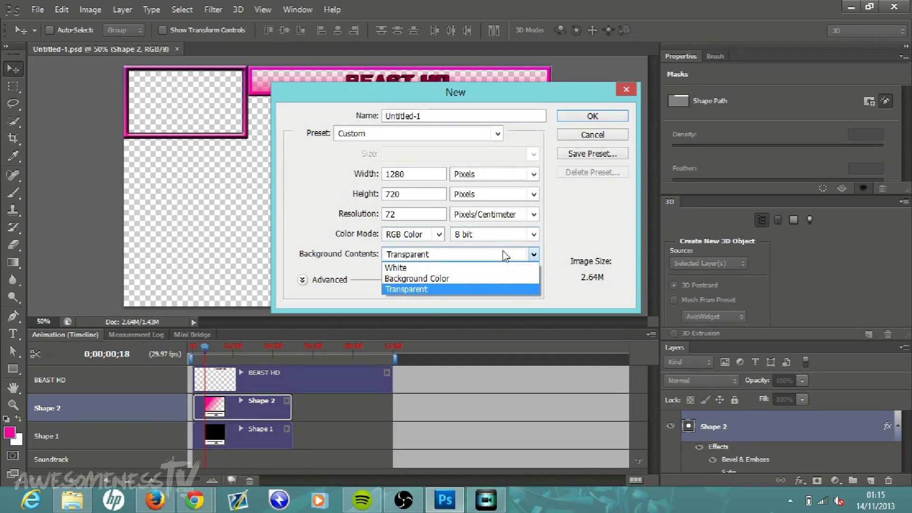
{"action": "left_click", "coordinate": [426, 291]}
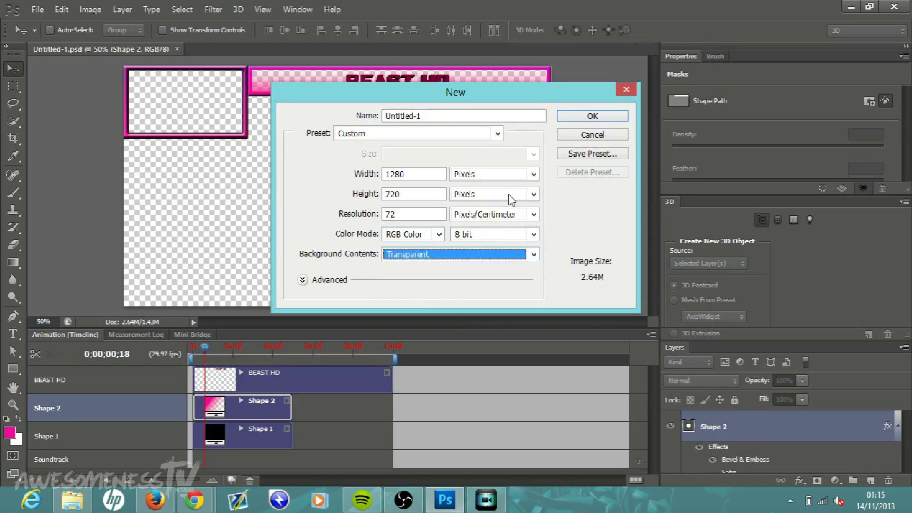
{"action": "left_click", "coordinate": [600, 117]}
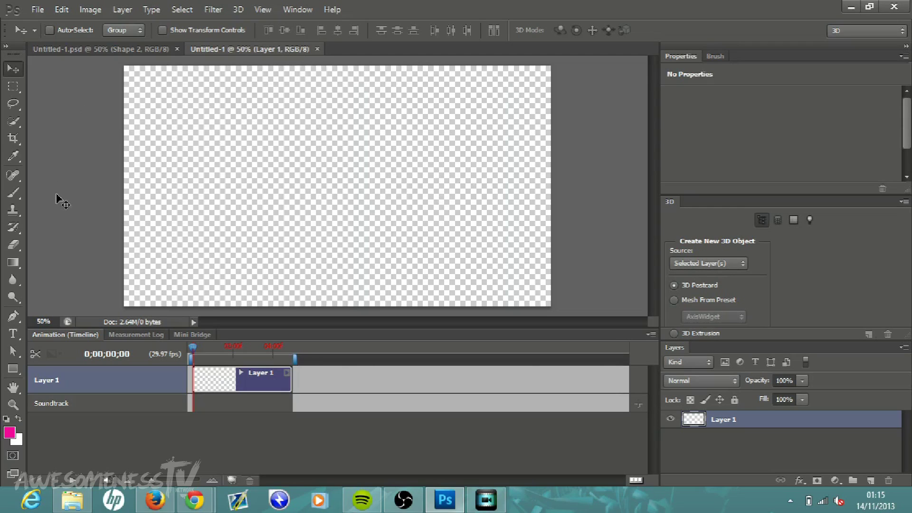
Step: Draw a black 370×238 px rectangle from the canvas's top-left corner
{"action": "left_click", "coordinate": [13, 370]}
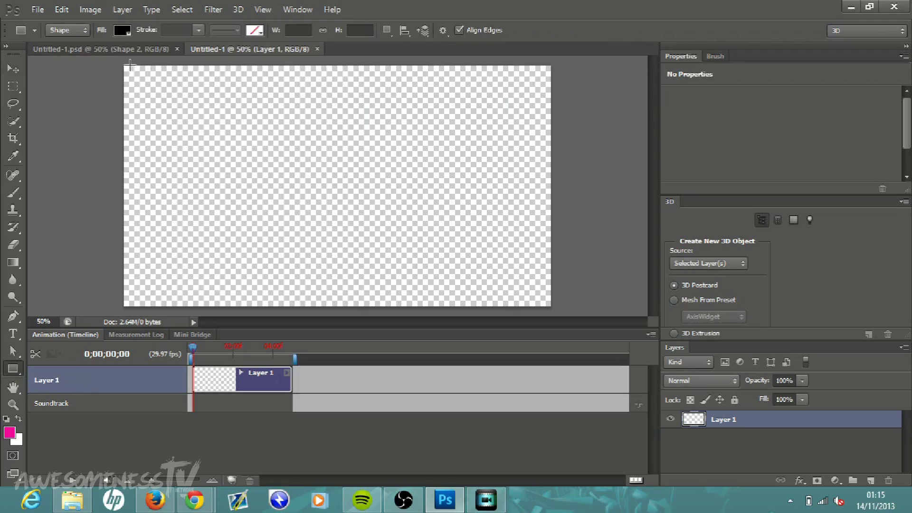
{"action": "left_click_drag", "start_coordinate": [124, 66], "coordinate": [246, 144]}
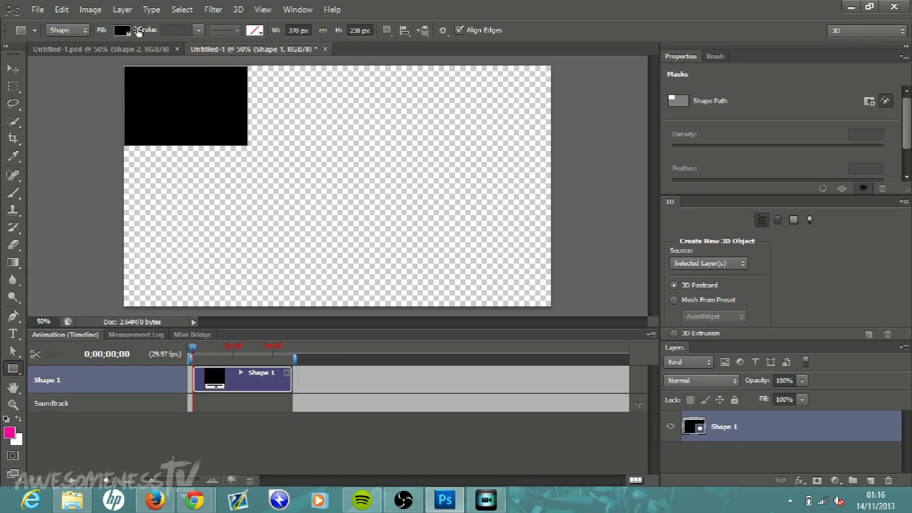
{"action": "left_click", "coordinate": [261, 32]}
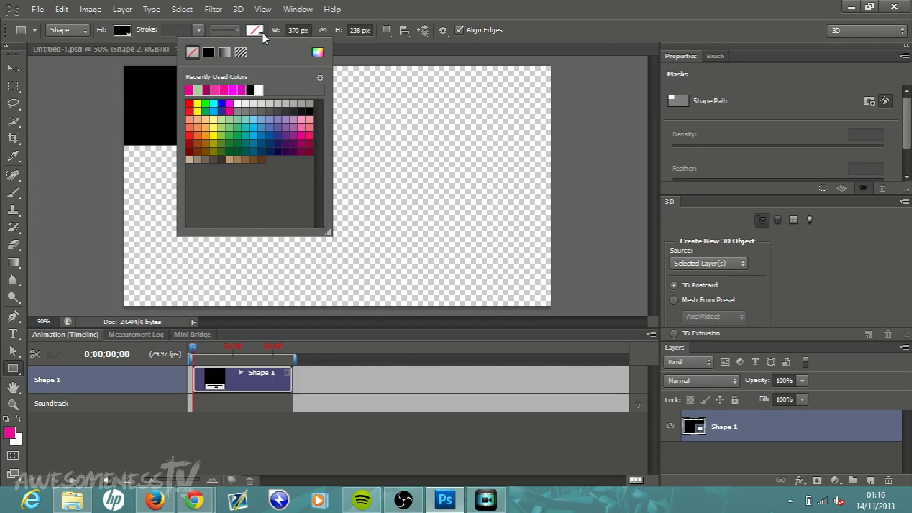
Step: Give the rectangle's stroke a gradient with pink left and darker pink right colour stops
{"action": "left_click", "coordinate": [223, 54]}
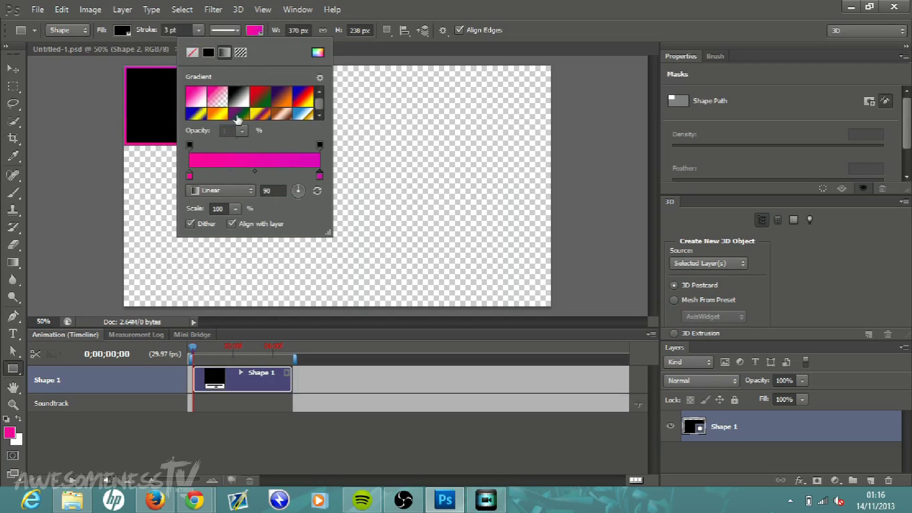
{"action": "double_click", "coordinate": [190, 175]}
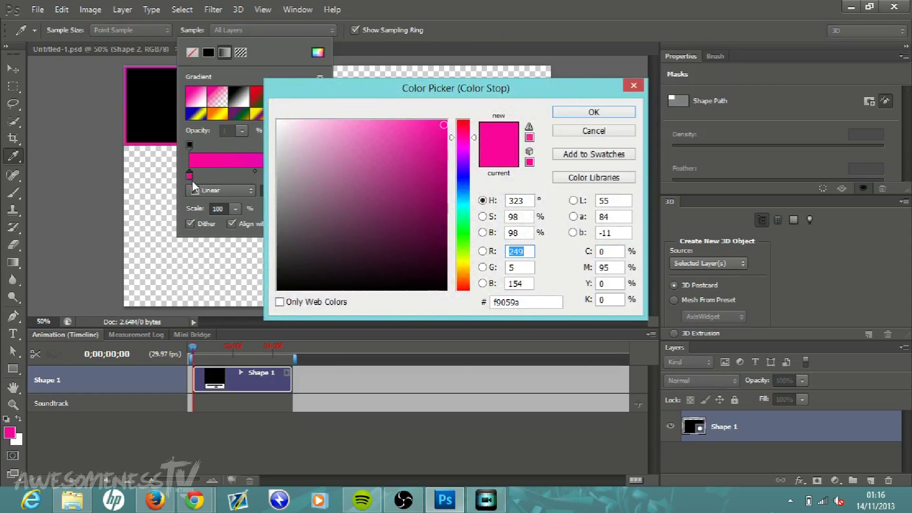
{"action": "left_click", "coordinate": [594, 112]}
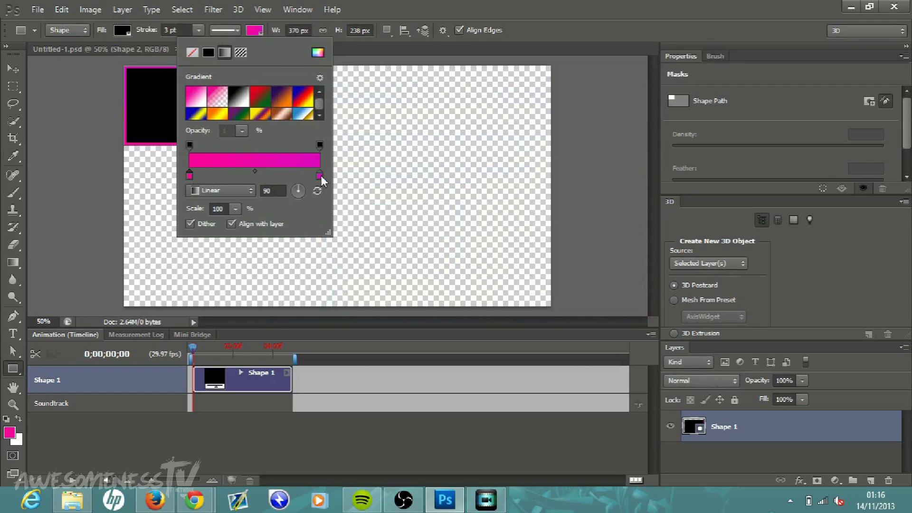
{"action": "double_click", "coordinate": [319, 176]}
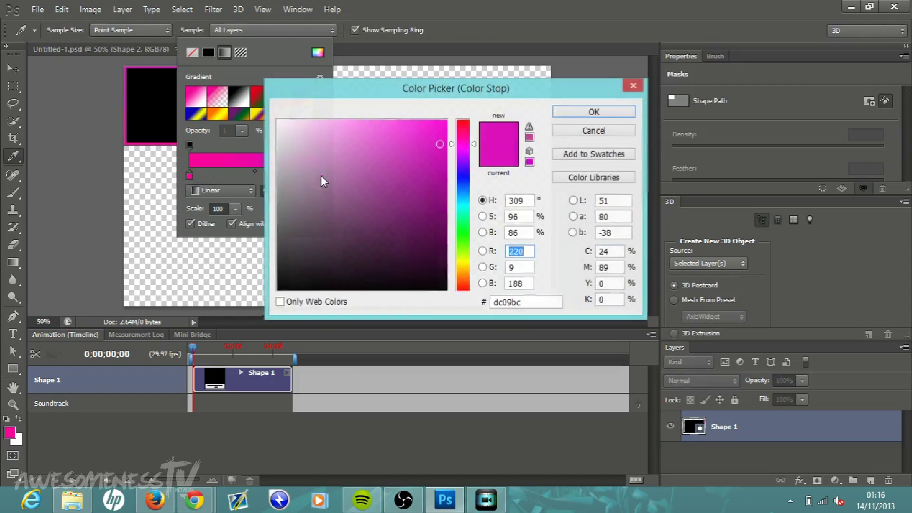
{"action": "left_click", "coordinate": [461, 144]}
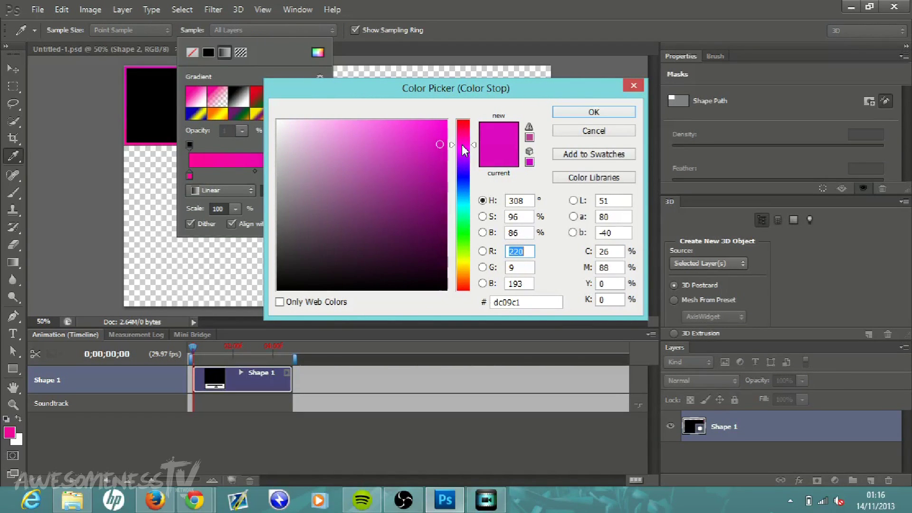
{"action": "left_click", "coordinate": [435, 186]}
{"action": "left_click", "coordinate": [591, 112]}
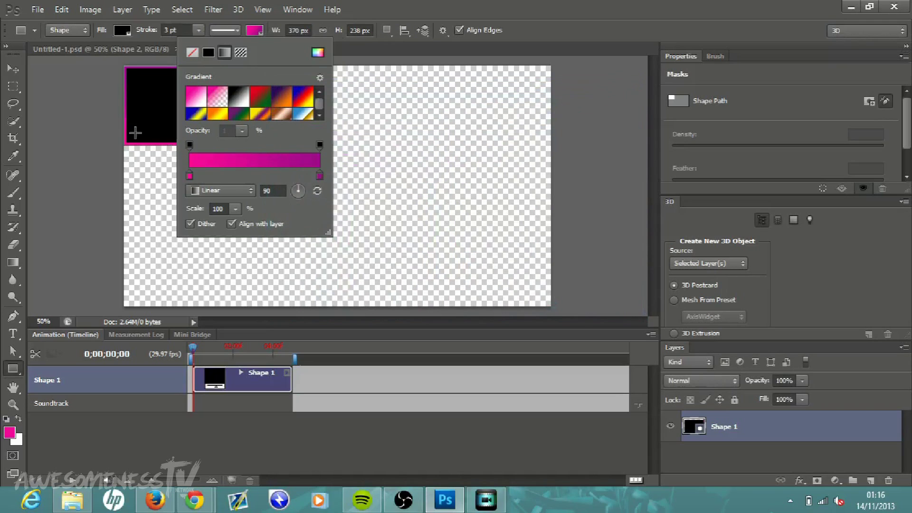
{"action": "left_click", "coordinate": [71, 90]}
Step: Dismiss the Create Rectangle prompt unchanged and clear the stroke width field
{"action": "left_click", "coordinate": [169, 123]}
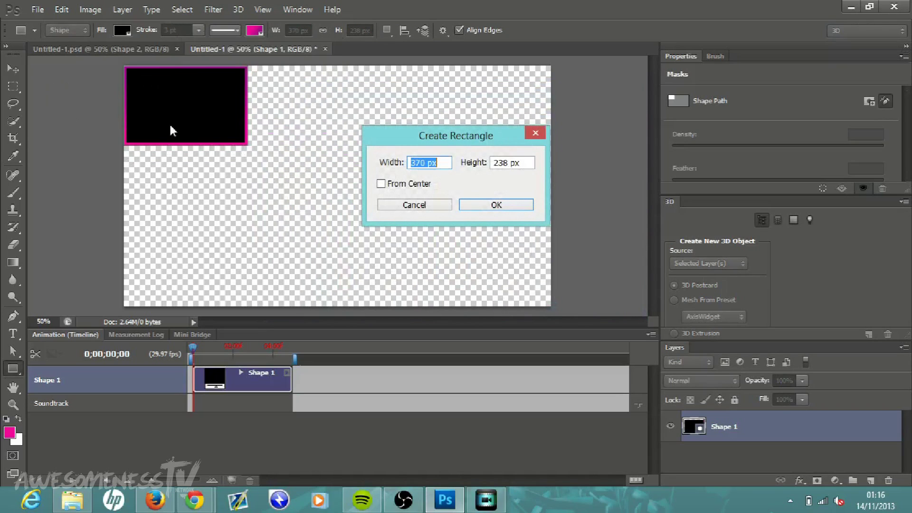
{"action": "left_click", "coordinate": [537, 132]}
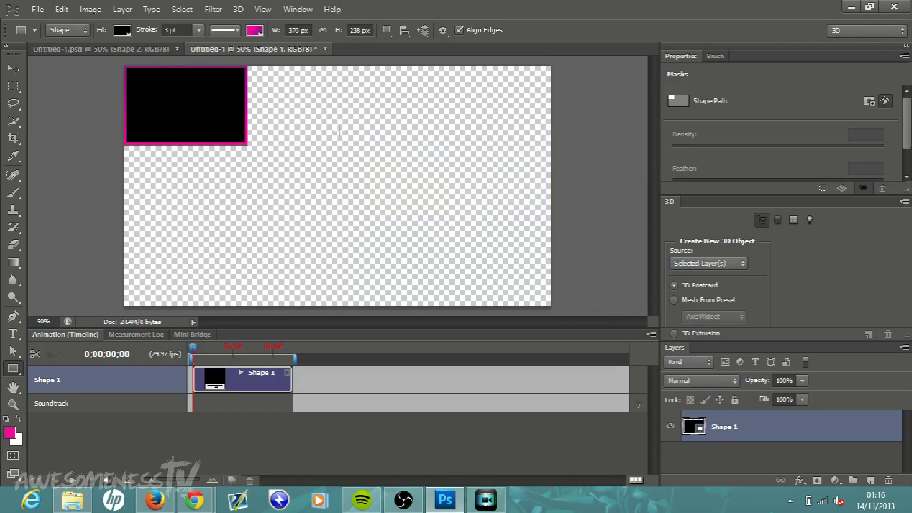
{"action": "left_click", "coordinate": [167, 30]}
{"action": "key", "text": "BackSpace"}
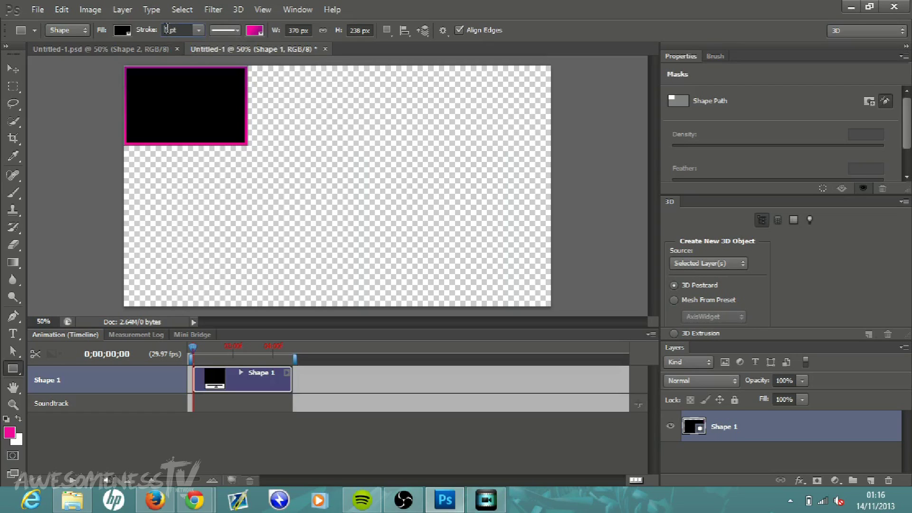
Step: Enter a stroke width of 3 and set Fill to No Color, leaving a hollow pink frame
{"action": "type", "text": "3"}
{"action": "key", "text": "Return"}
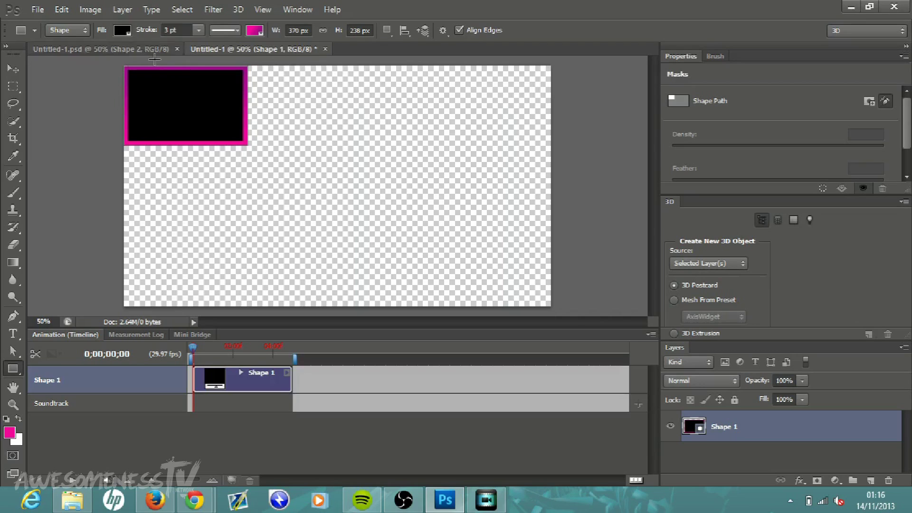
{"action": "left_click", "coordinate": [127, 35]}
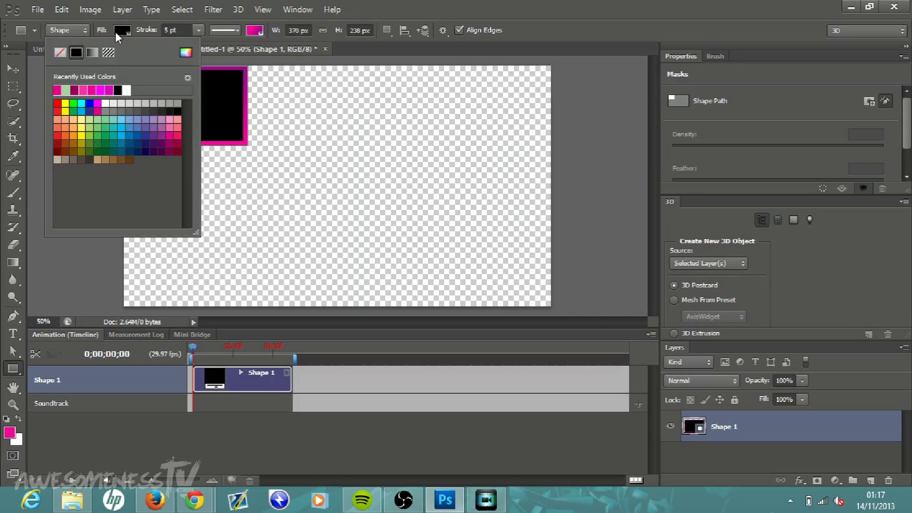
{"action": "left_click", "coordinate": [63, 53]}
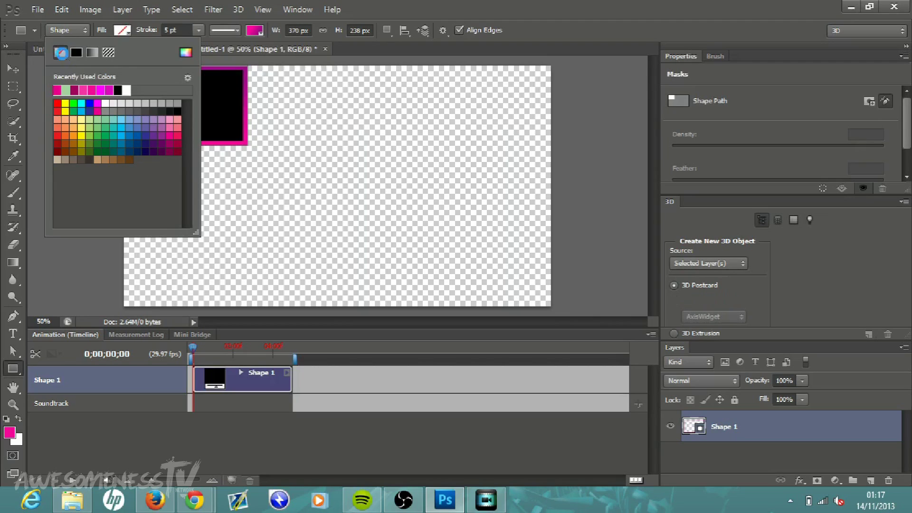
{"action": "left_click", "coordinate": [14, 69]}
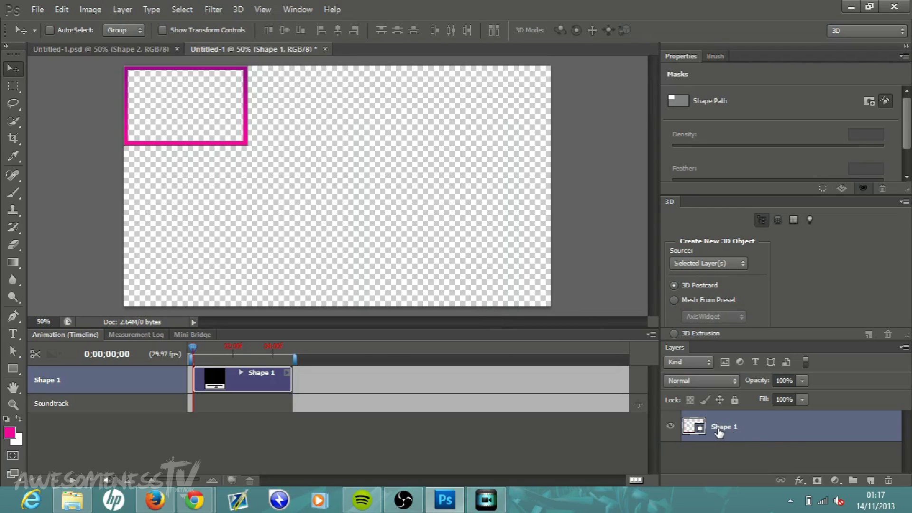
Step: Apply Bevel & Emboss with Contour plus a Stroke effect to the Shape 1 layer
{"action": "double_click", "coordinate": [789, 433]}
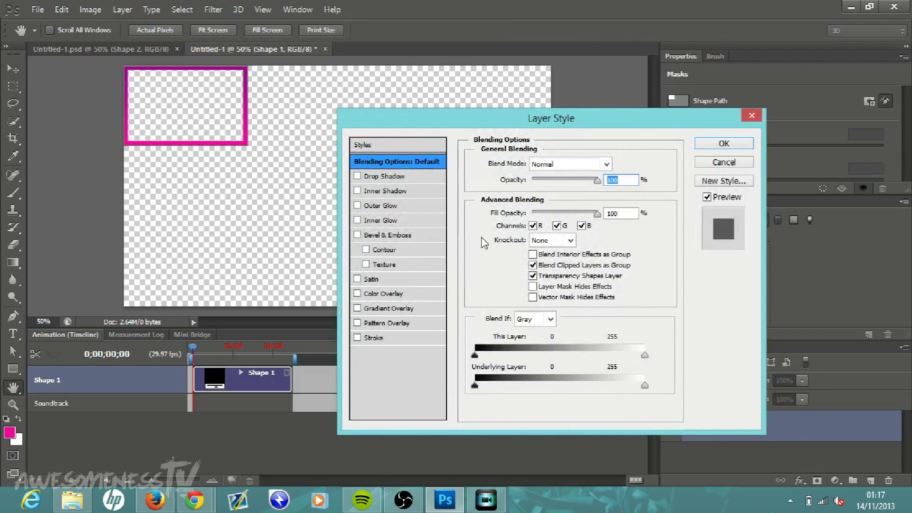
{"action": "left_click", "coordinate": [357, 235]}
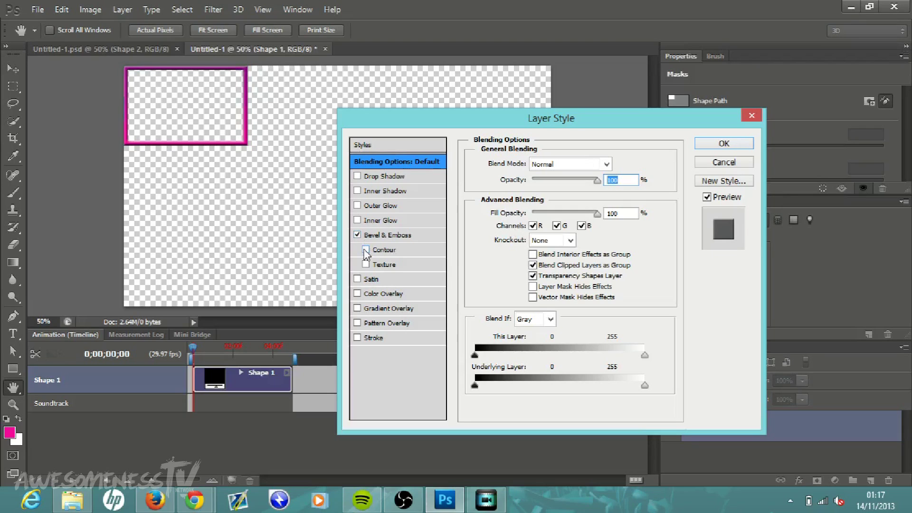
{"action": "left_click", "coordinate": [365, 251]}
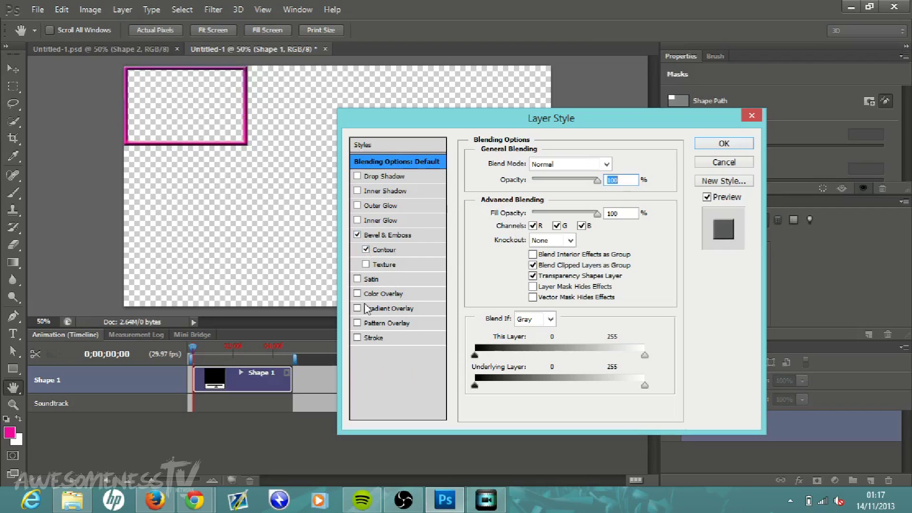
{"action": "left_click", "coordinate": [357, 280]}
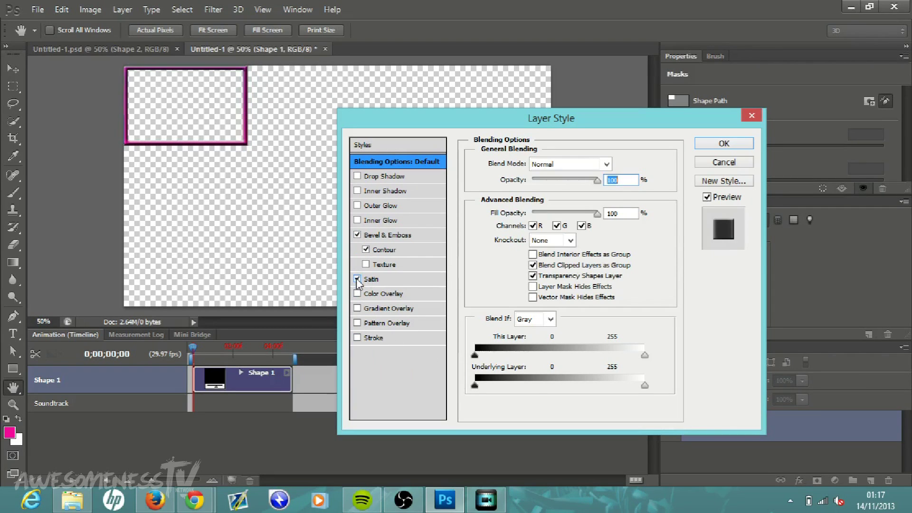
{"action": "left_click", "coordinate": [357, 279]}
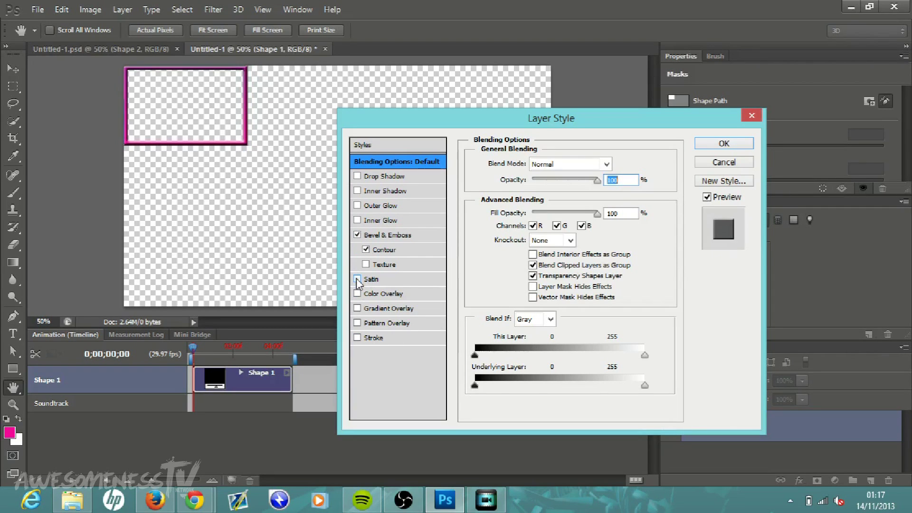
{"action": "left_click", "coordinate": [358, 338]}
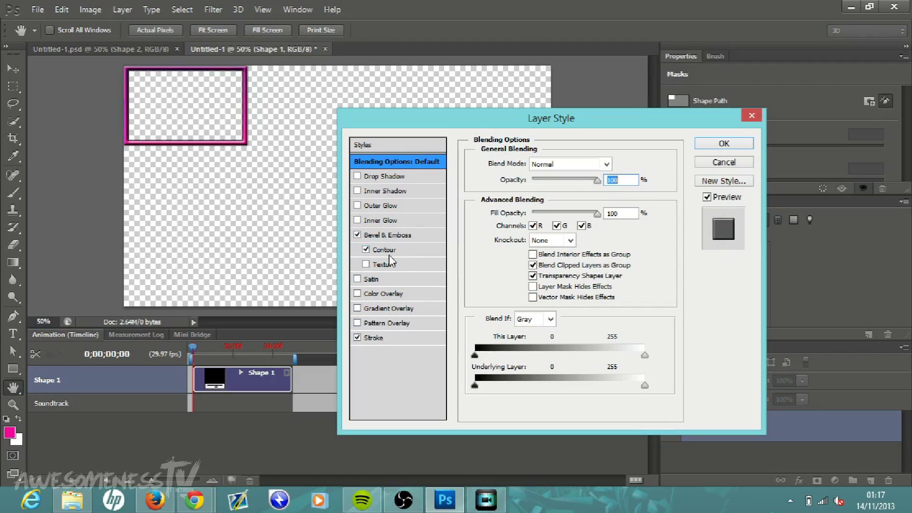
{"action": "left_click", "coordinate": [724, 143]}
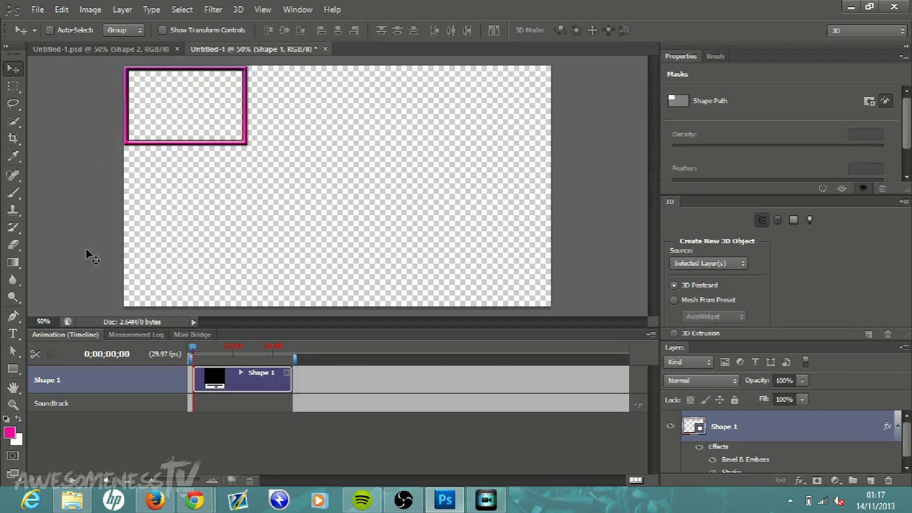
Step: Draw a 908×88 px banner rectangle along the top and open Shape 2's Layer Style
{"action": "left_click", "coordinate": [13, 369]}
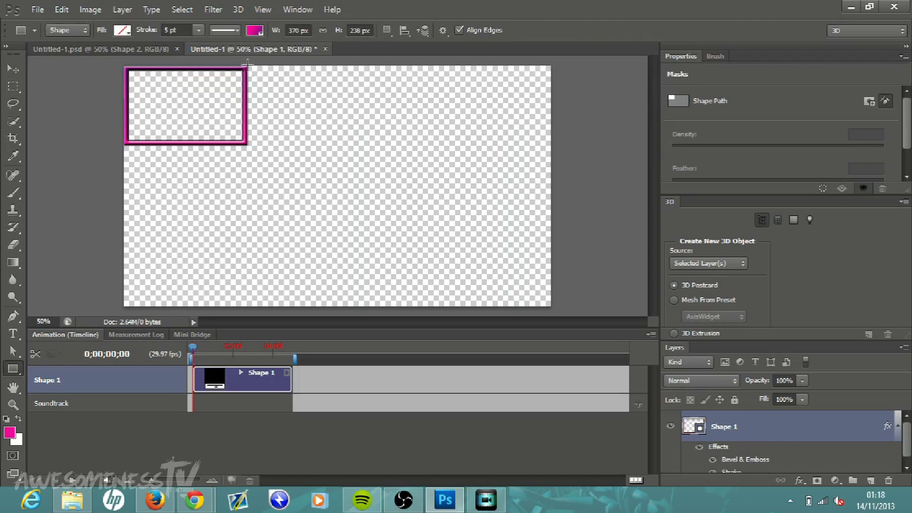
{"action": "left_click_drag", "start_coordinate": [247, 66], "coordinate": [549, 94]}
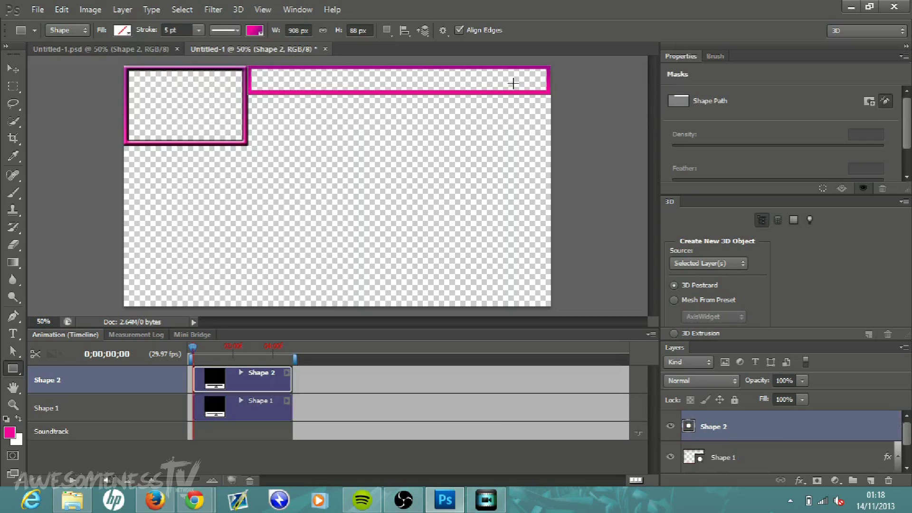
{"action": "double_click", "coordinate": [787, 426]}
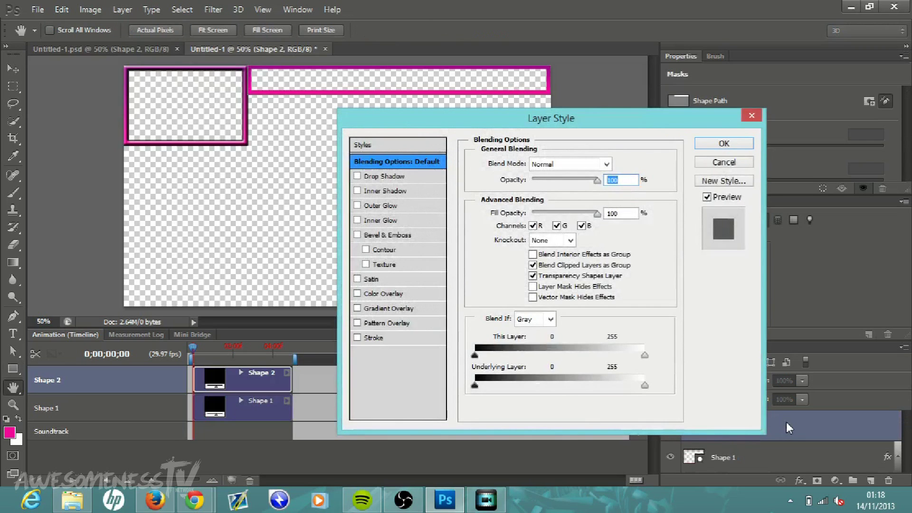
Step: Apply Bevel & Emboss with Contour to the Shape 2 banner
{"action": "left_click", "coordinate": [357, 235]}
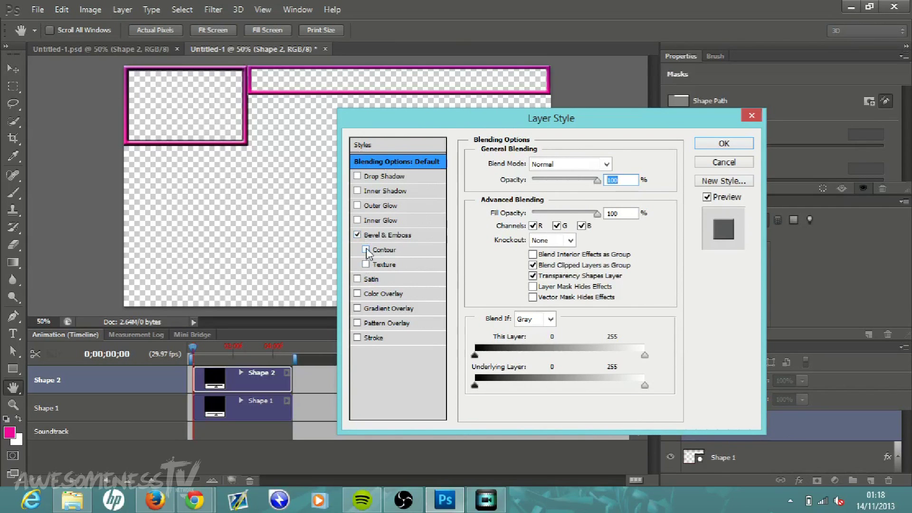
{"action": "left_click", "coordinate": [367, 249]}
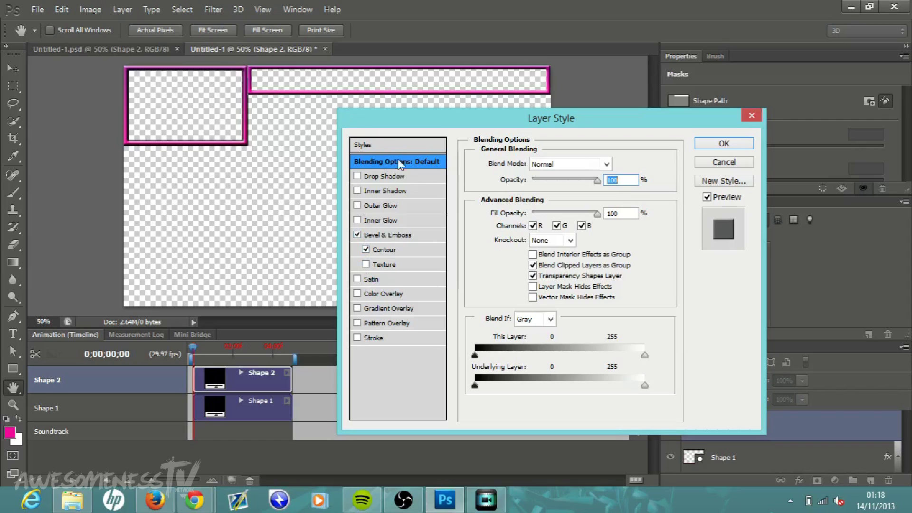
{"action": "left_click", "coordinate": [721, 145]}
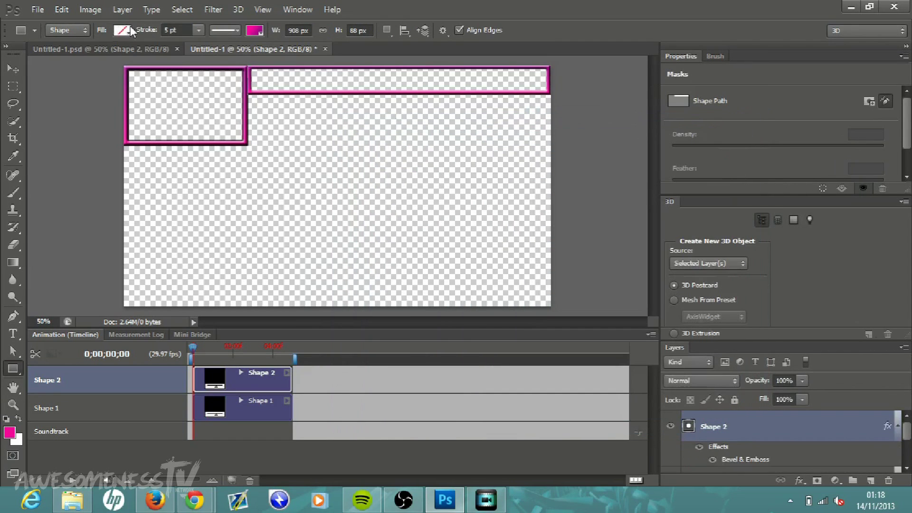
Step: Set the Shape 2 banner's fill to the pink gradient
{"action": "left_click", "coordinate": [124, 31]}
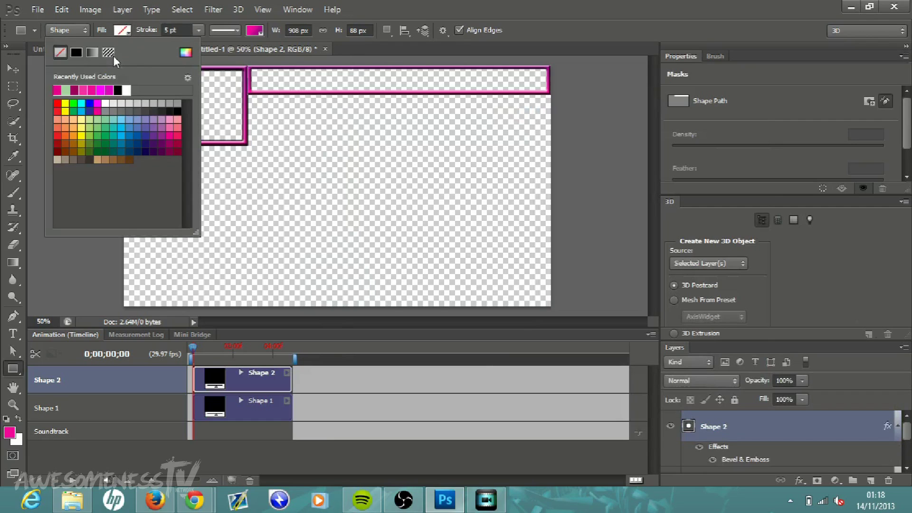
{"action": "left_click", "coordinate": [94, 51]}
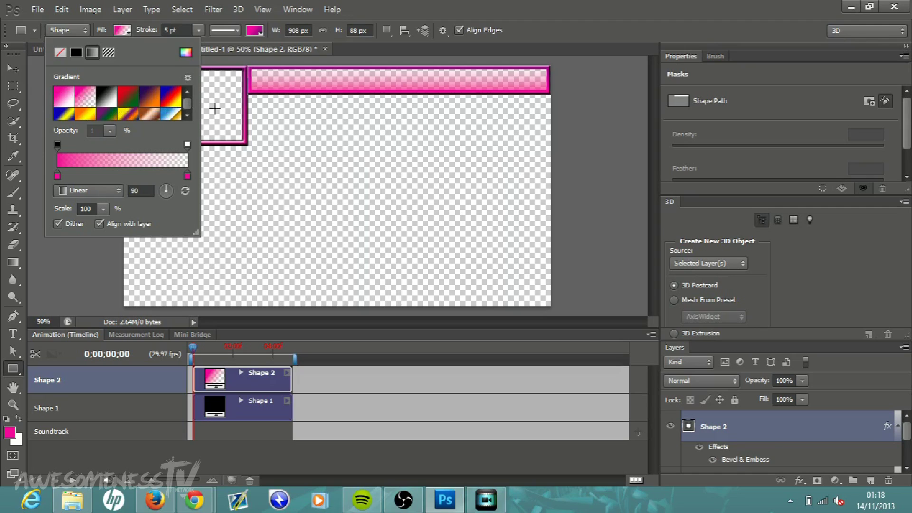
{"action": "left_click", "coordinate": [21, 64]}
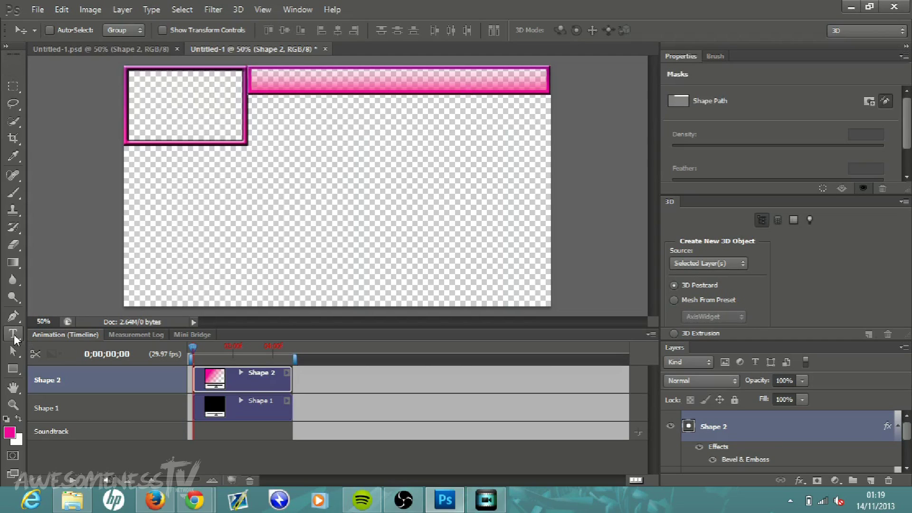
Step: Add a 'BEAST HD' text layer in a text box below the banner
{"action": "left_click", "coordinate": [13, 334]}
{"action": "left_click_drag", "start_coordinate": [319, 146], "coordinate": [491, 187]}
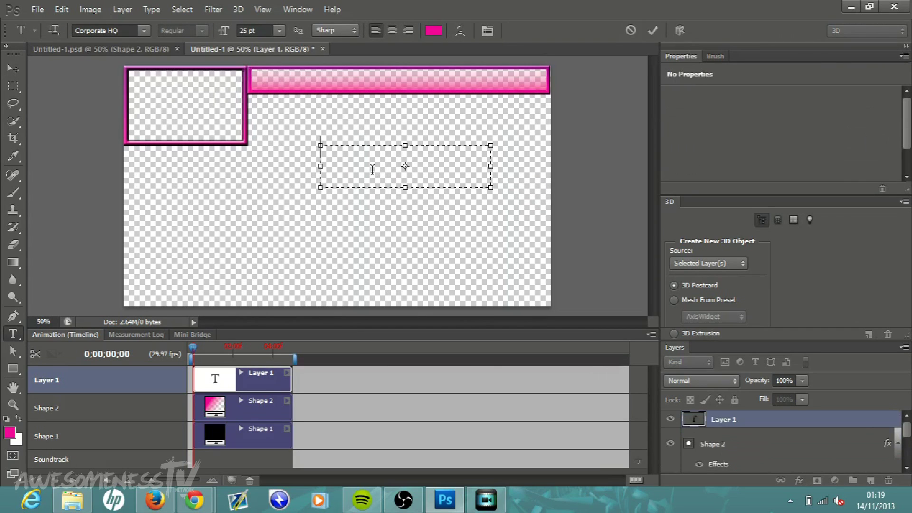
{"action": "type", "text": "BEAST "}
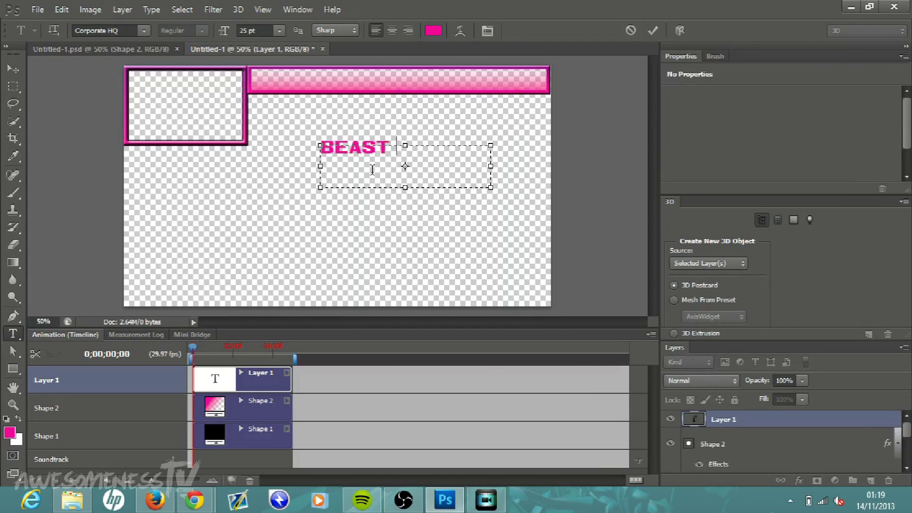
{"action": "type", "text": "HD"}
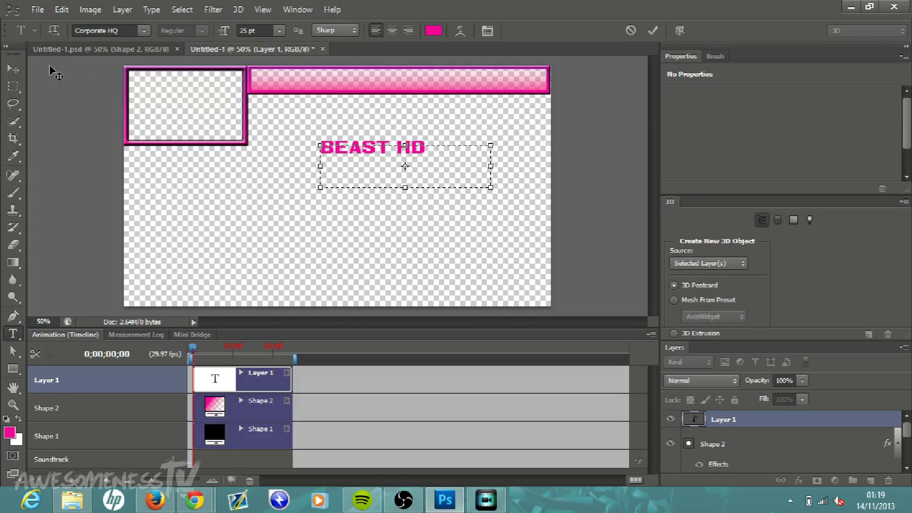
{"action": "left_click", "coordinate": [12, 71]}
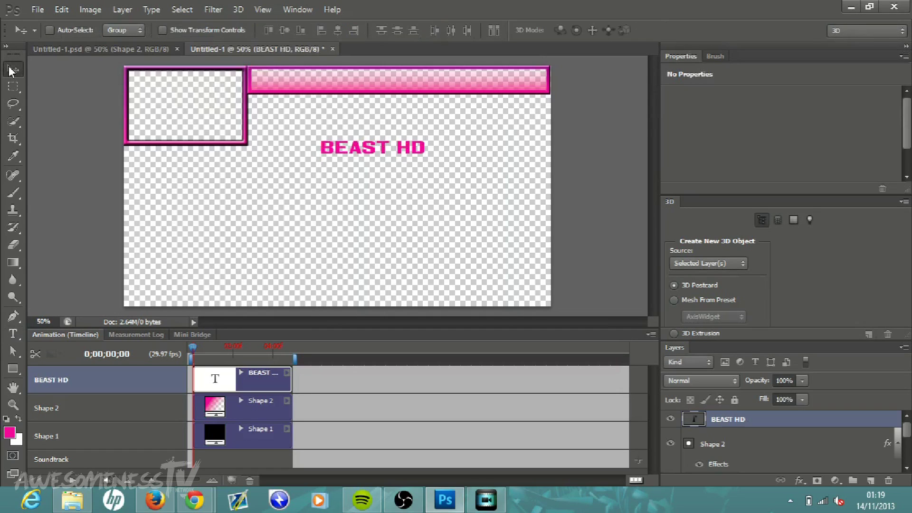
Step: Drag the BEAST HD text up so it sits centred in the pink top banner
{"action": "left_click_drag", "start_coordinate": [368, 149], "coordinate": [385, 85]}
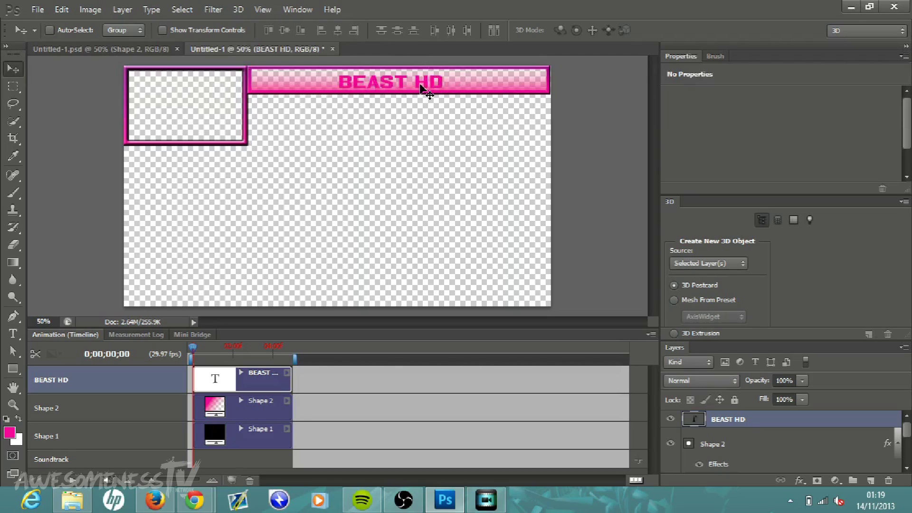
Step: Extrude the BEAST HD text to 3D and tilt it slightly
{"action": "left_click", "coordinate": [156, 15]}
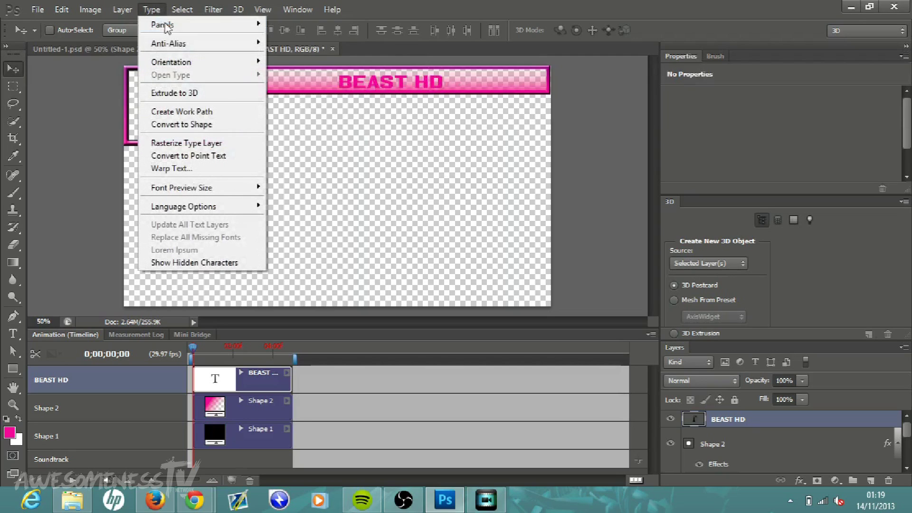
{"action": "left_click", "coordinate": [169, 93]}
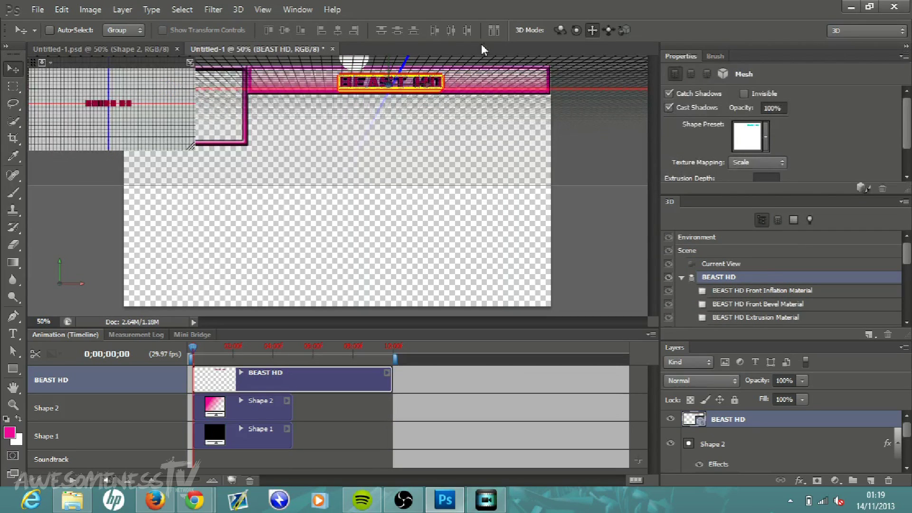
{"action": "left_click", "coordinate": [561, 31]}
{"action": "left_click_drag", "start_coordinate": [517, 85], "coordinate": [516, 94]}
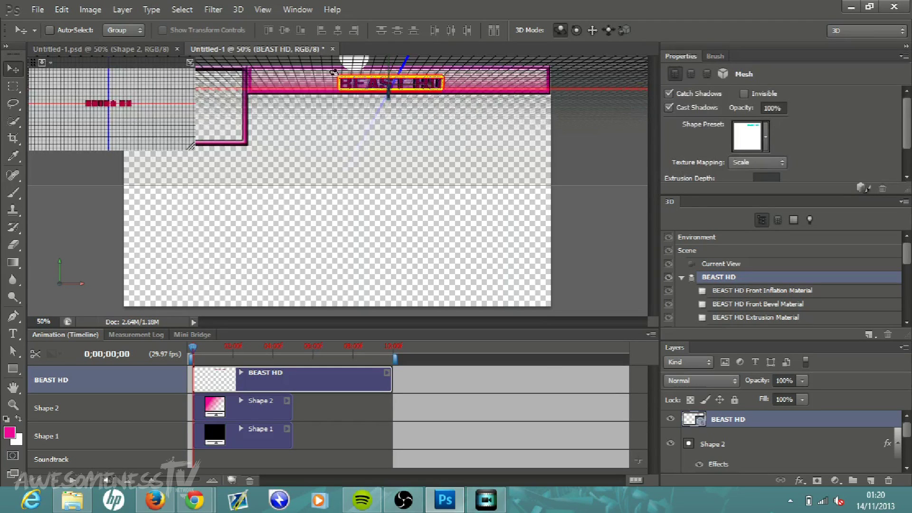
Step: Light the 3D text with the Mardi Gras preset and leave 3D editing
{"action": "left_click", "coordinate": [354, 61]}
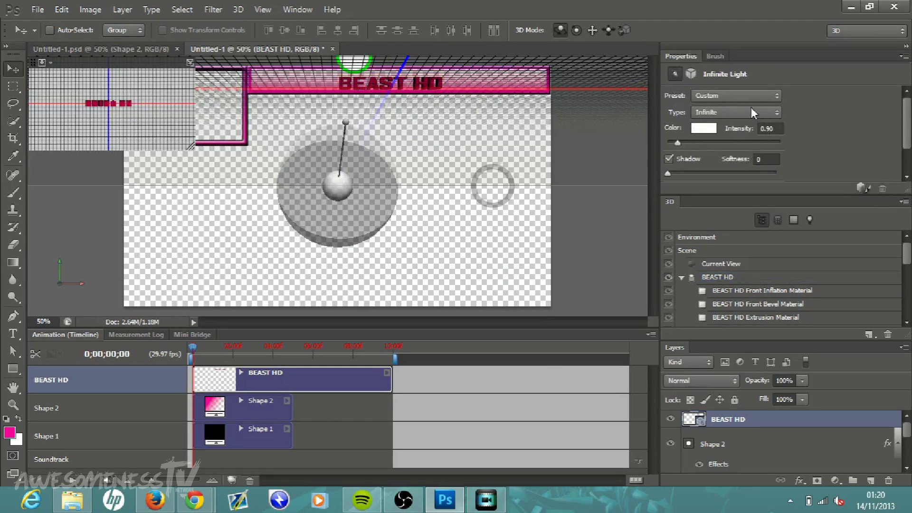
{"action": "left_click", "coordinate": [774, 98]}
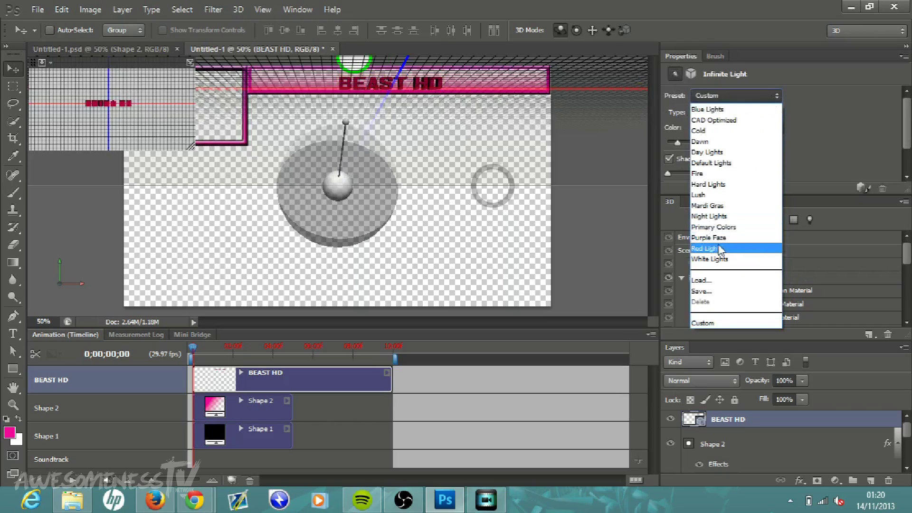
{"action": "left_click", "coordinate": [714, 206]}
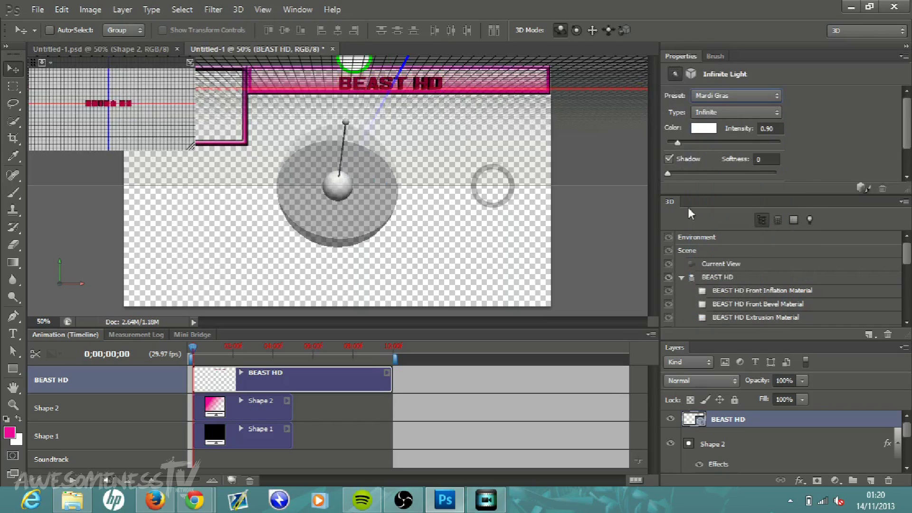
{"action": "left_click", "coordinate": [14, 86]}
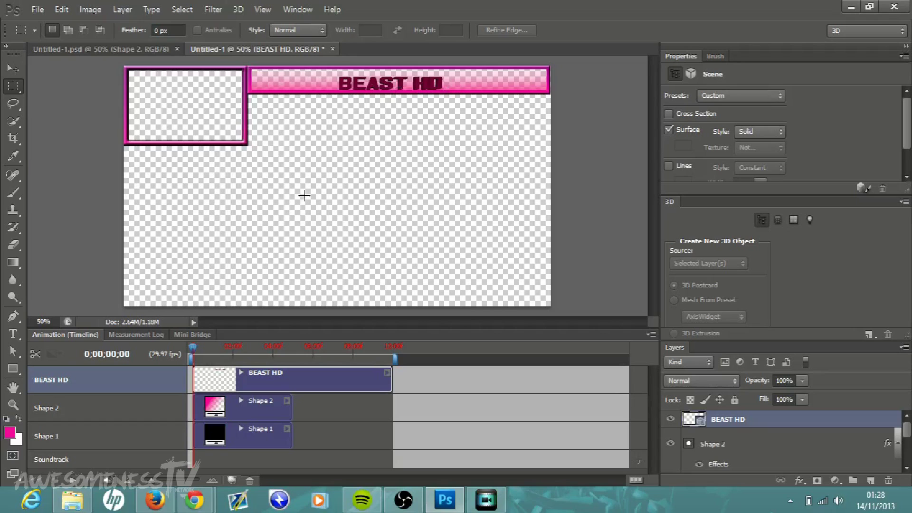
Step: Save as Untitled-1.png in PNG format, replacing the existing file; the save fails as the file is in use
{"action": "left_click", "coordinate": [38, 9]}
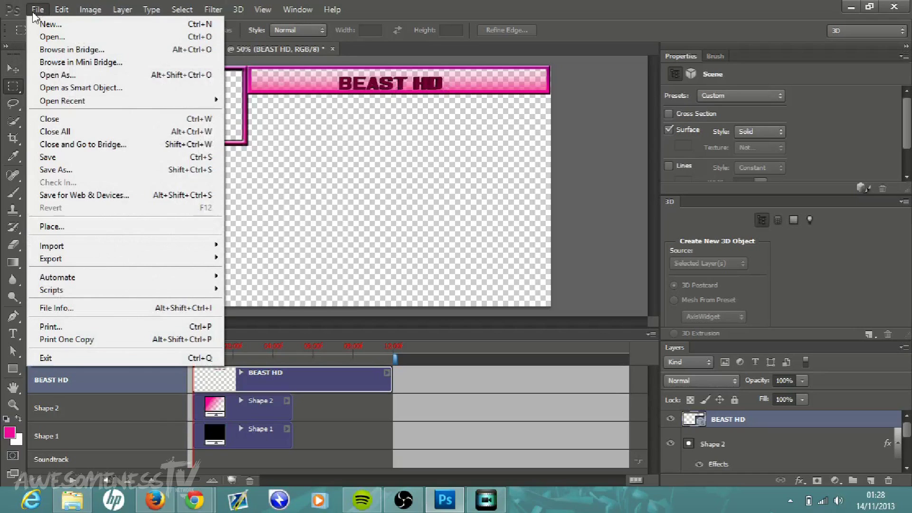
{"action": "left_click", "coordinate": [48, 170]}
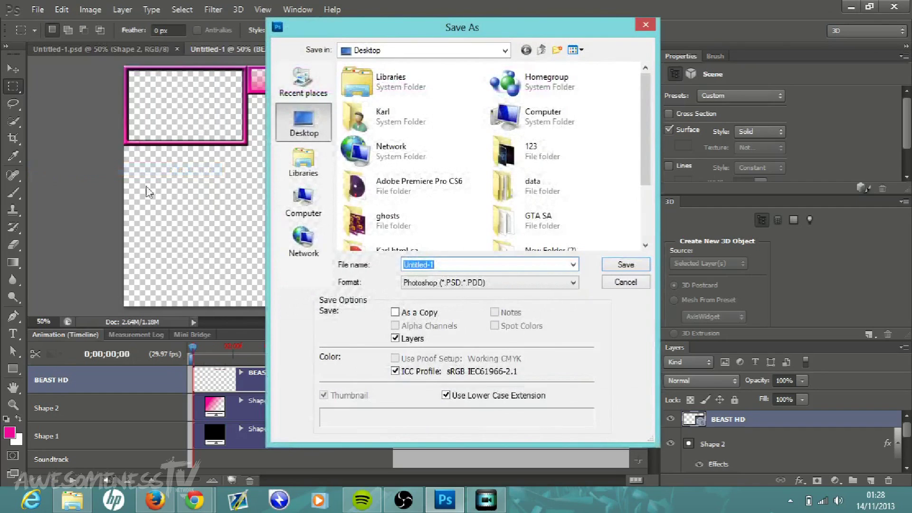
{"action": "left_click", "coordinate": [496, 284]}
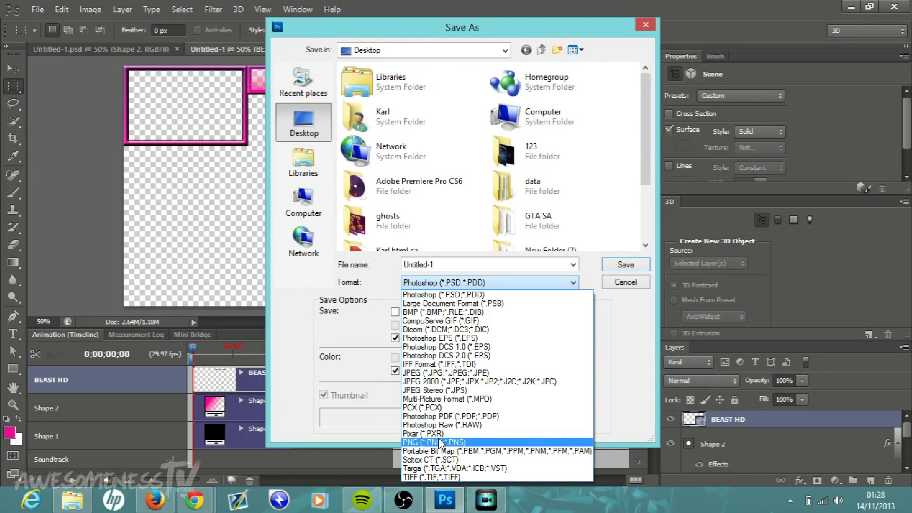
{"action": "left_click", "coordinate": [439, 442]}
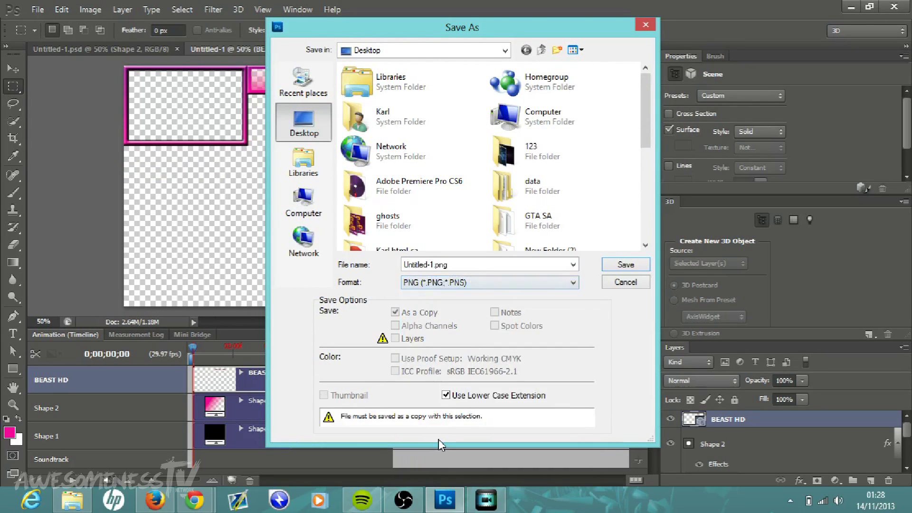
{"action": "left_click", "coordinate": [629, 268]}
{"action": "left_click", "coordinate": [432, 199]}
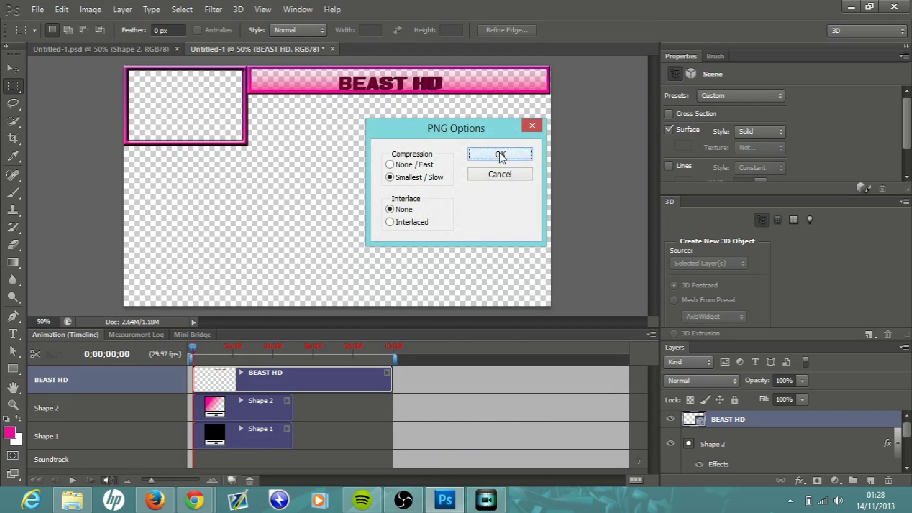
{"action": "left_click", "coordinate": [501, 155]}
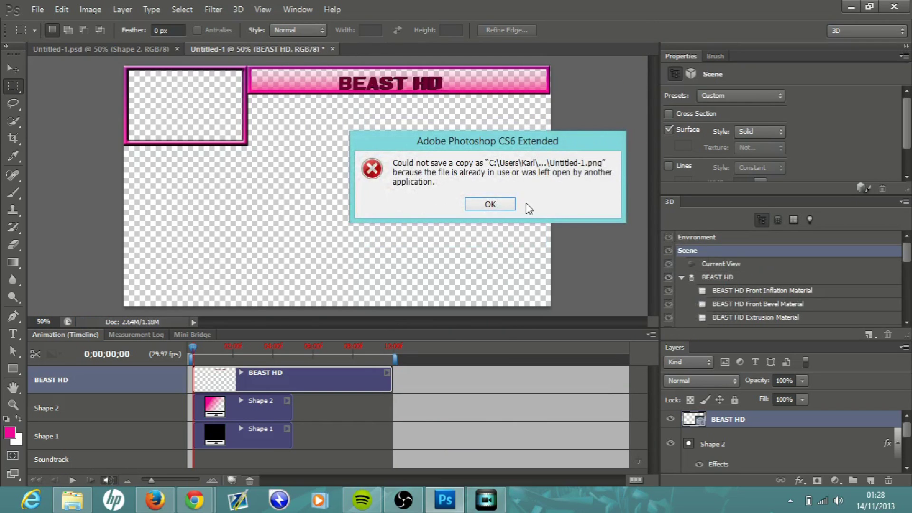